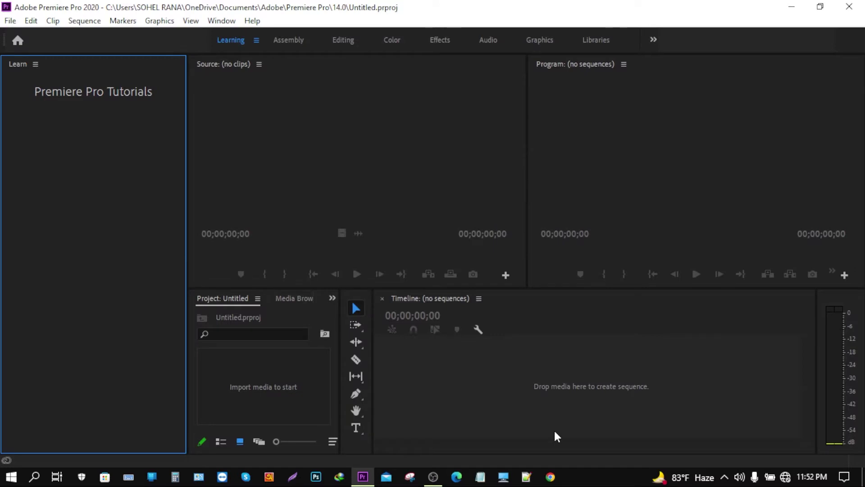
Step: Switch to the Editing workspace and start importing media into the empty project
left_click(346, 41)
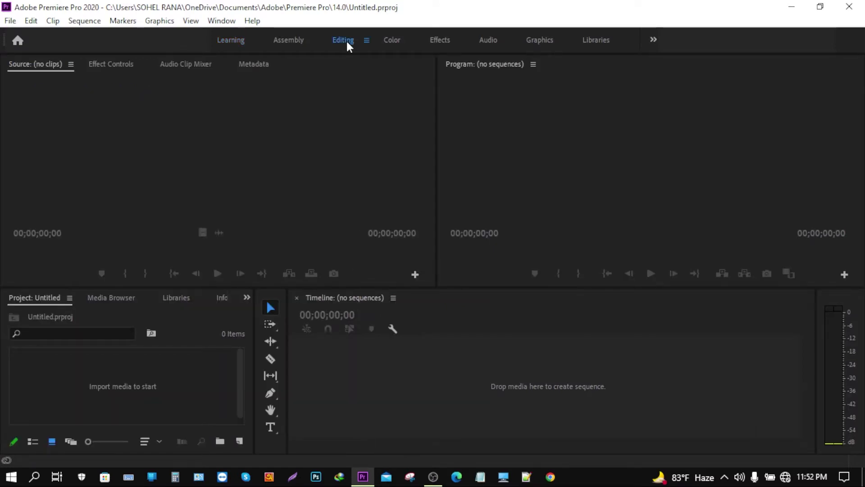
left_click(193, 356)
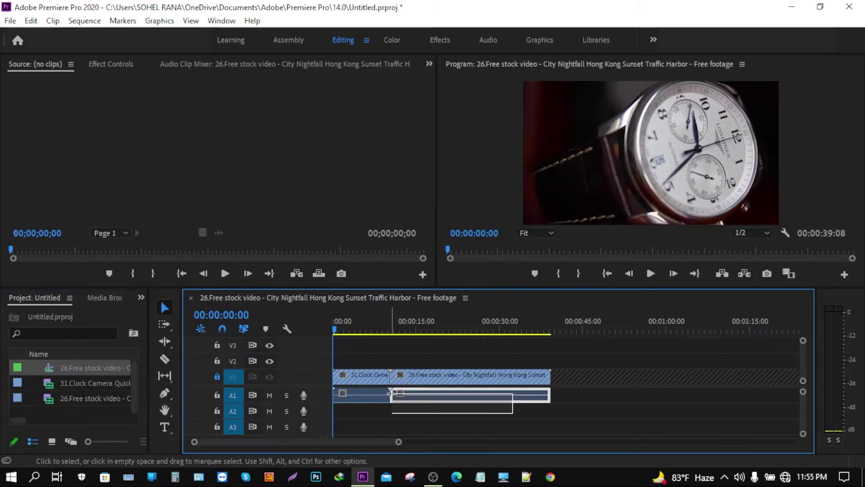
Step: Delete both original audio clips from track A1 and unlock video track V1
left_click(365, 391)
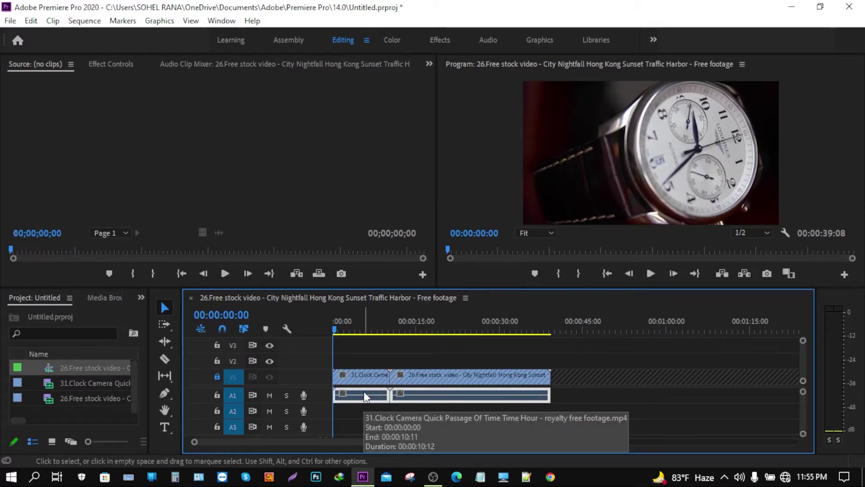
key("Delete")
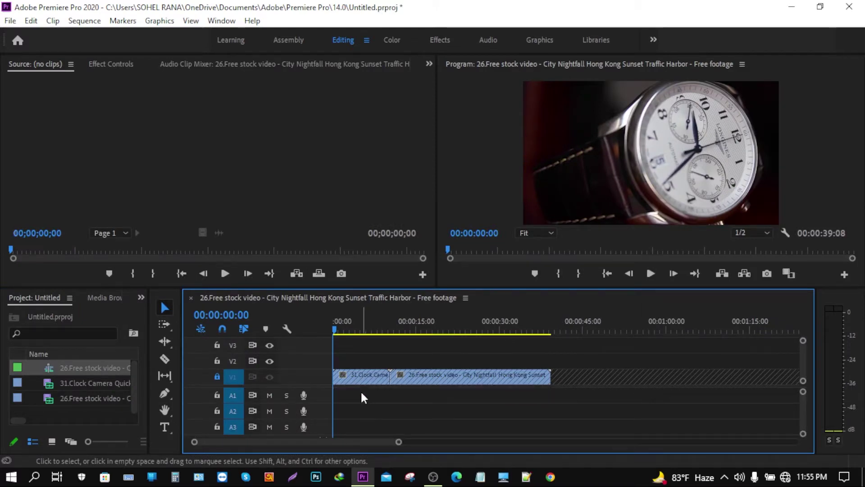
left_click(218, 376)
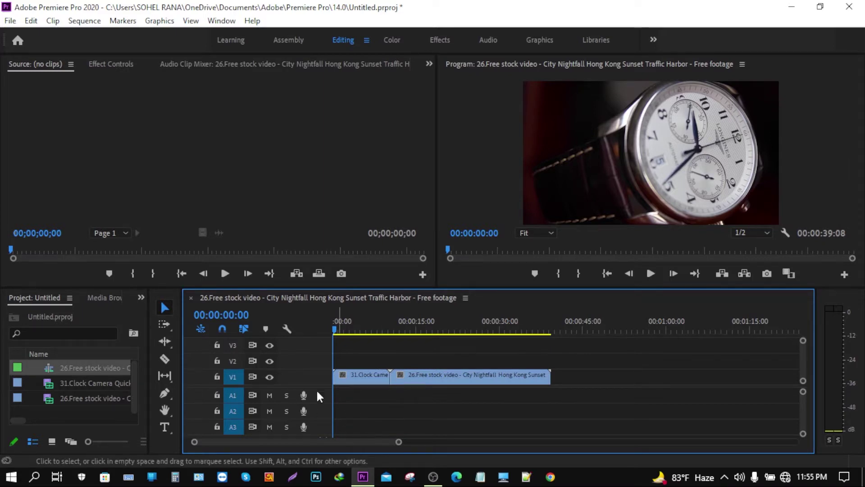
Step: Set the default audio input to External Microphone (Conexant SmartAudio HD) in the Audio Hardware preferences
left_click(31, 22)
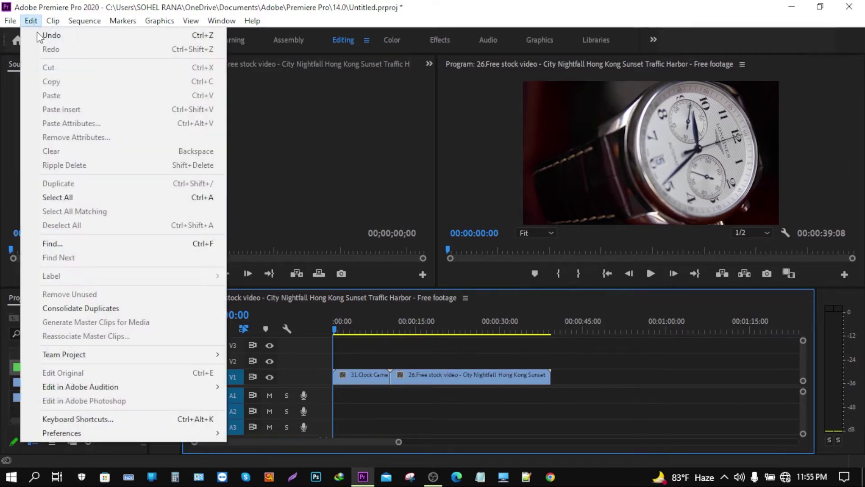
mouse_move(123, 433)
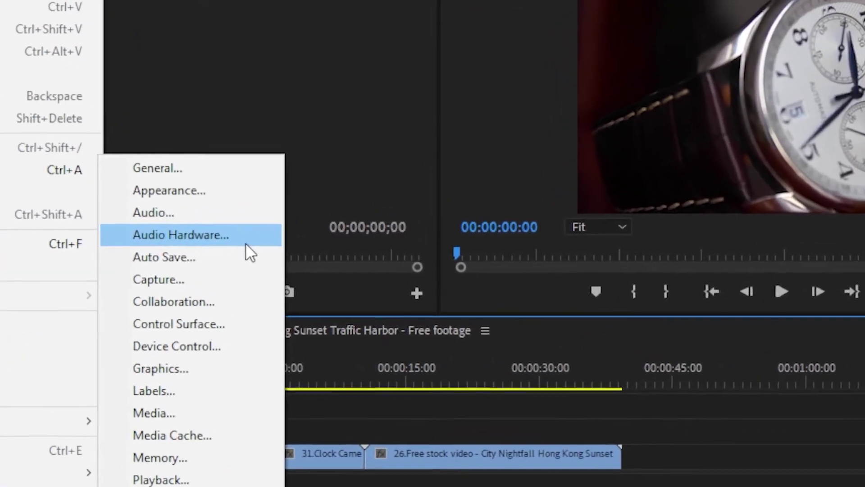
left_click(246, 241)
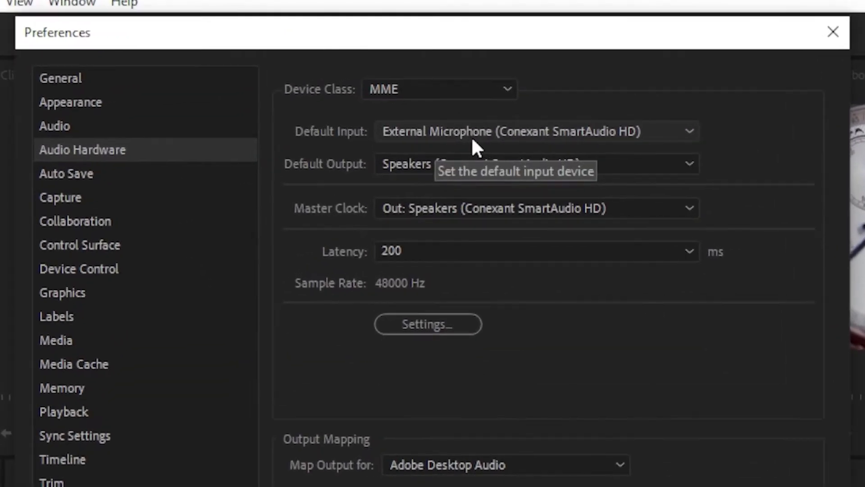
left_click(660, 139)
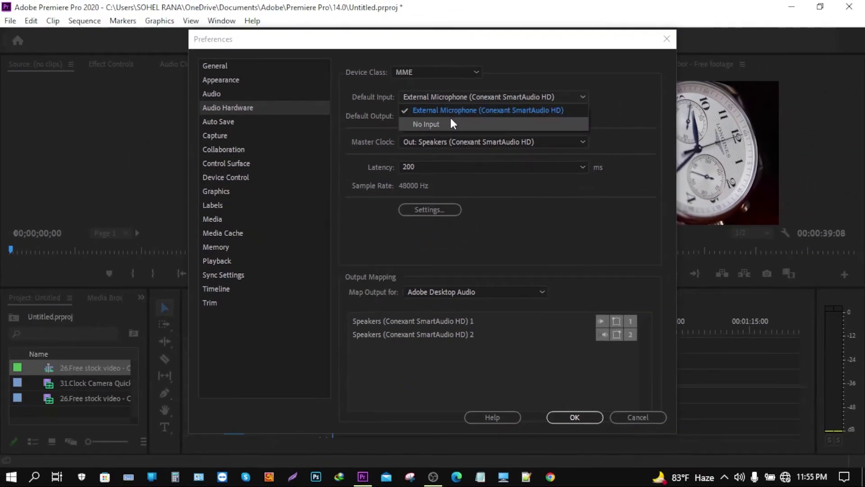
left_click(461, 110)
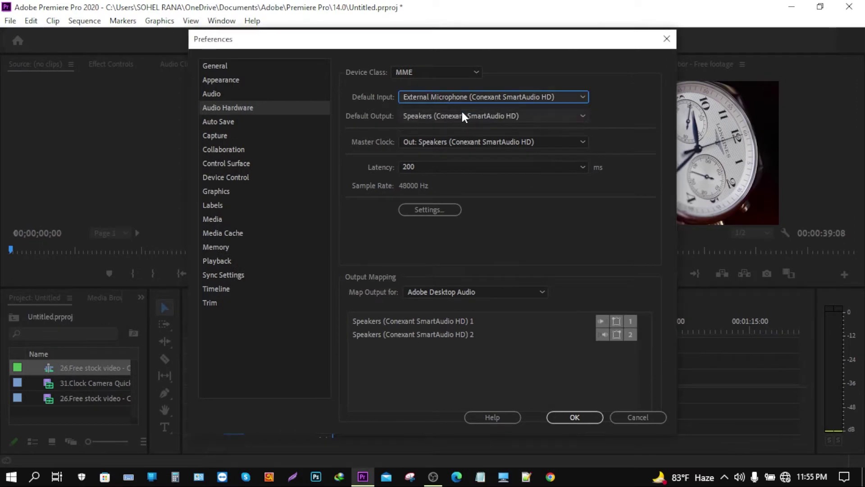
left_click(584, 417)
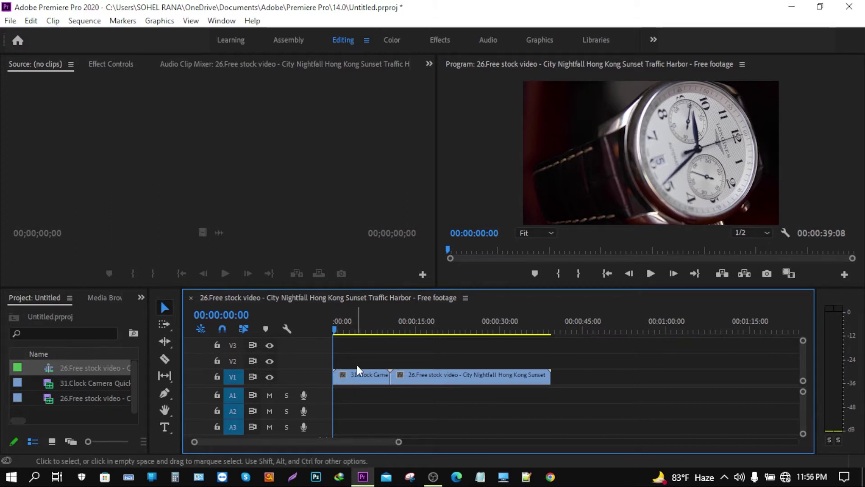
Step: Trim the clock clip at the start of V1 to about 3 seconds and close the gap it leaves
left_click_drag(334, 374, 353, 379)
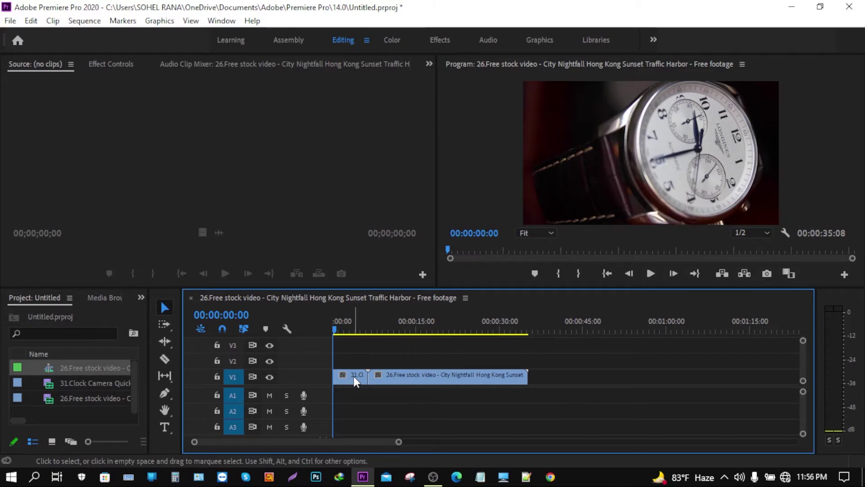
right_click(354, 376)
left_click(571, 383)
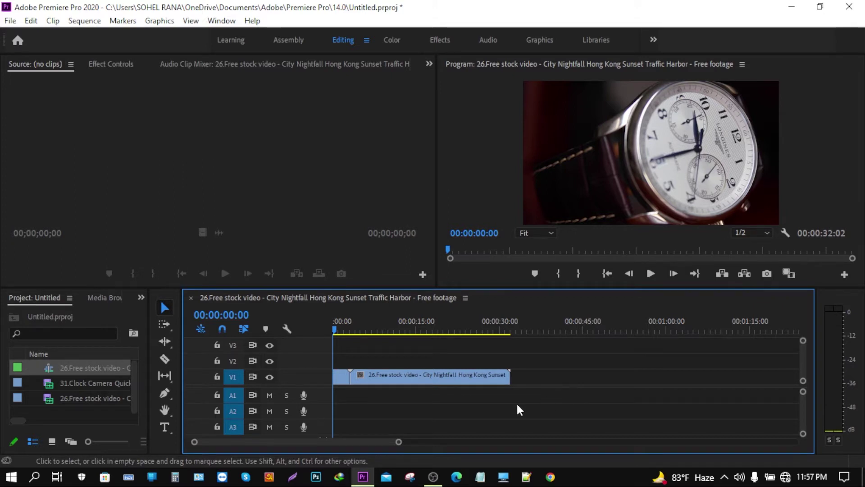
Step: Record a voice-over on track A1 in two takes, from the start to 00:00:27:04 and from there to 00:00:31:12
left_click(304, 396)
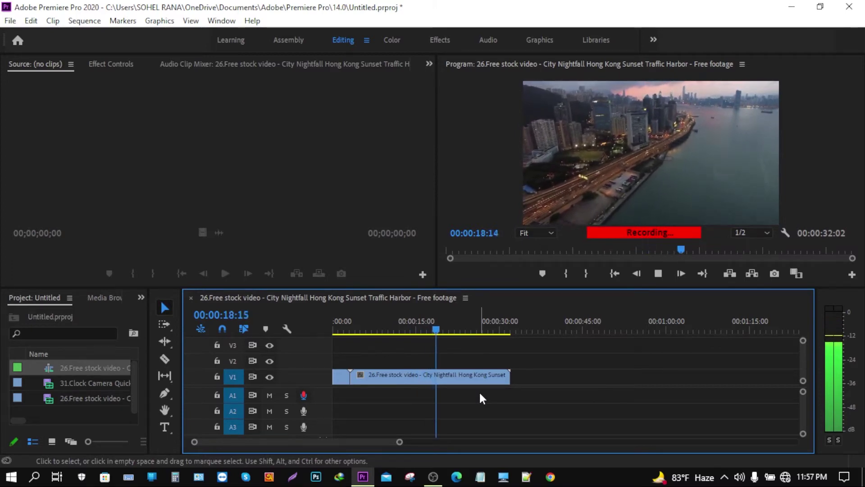
key("space")
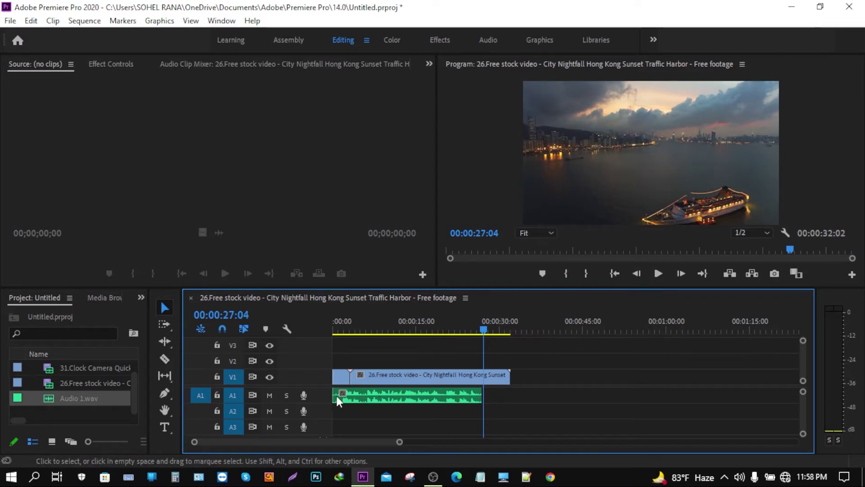
left_click(303, 394)
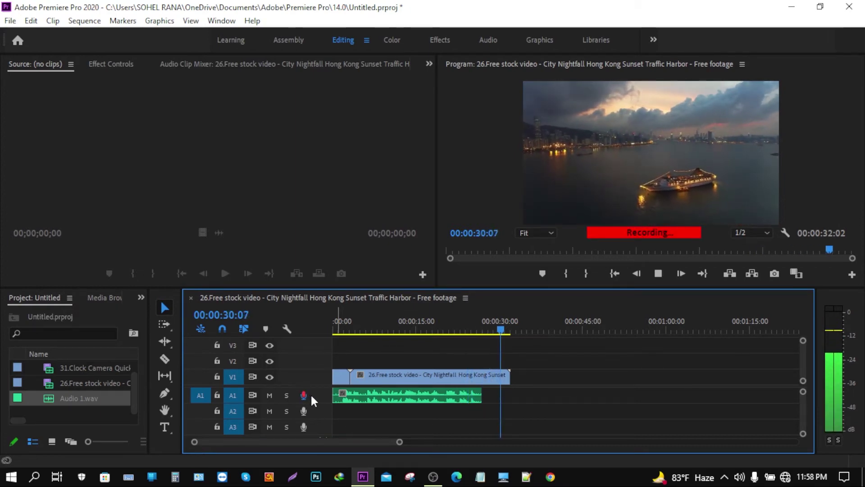
left_click(303, 395)
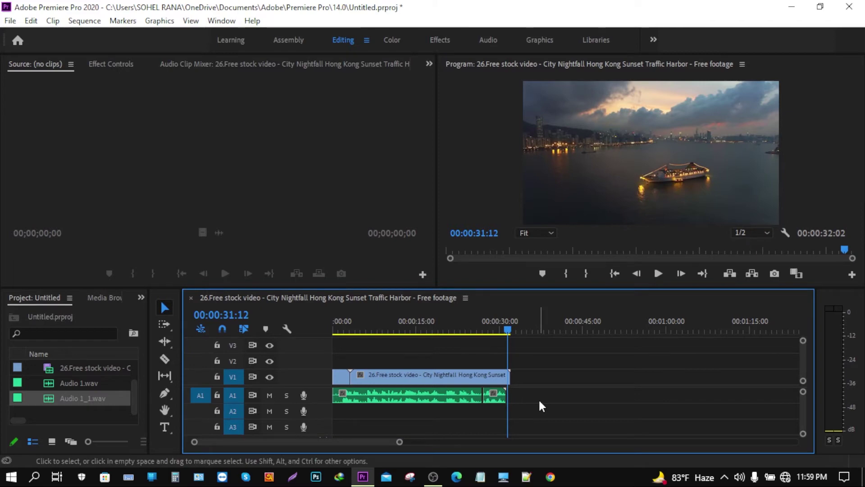
Step: Return the playhead to the start of the sequence and show the Essential Sound controls
left_click(614, 273)
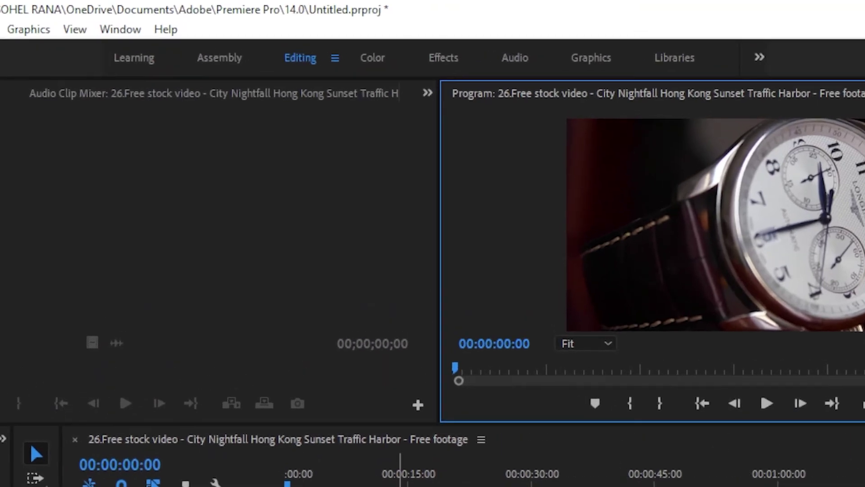
left_click(399, 484)
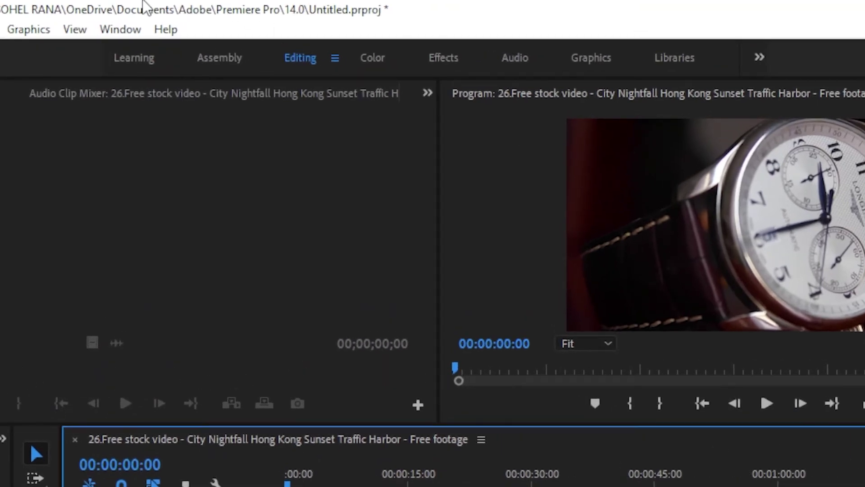
left_click(125, 31)
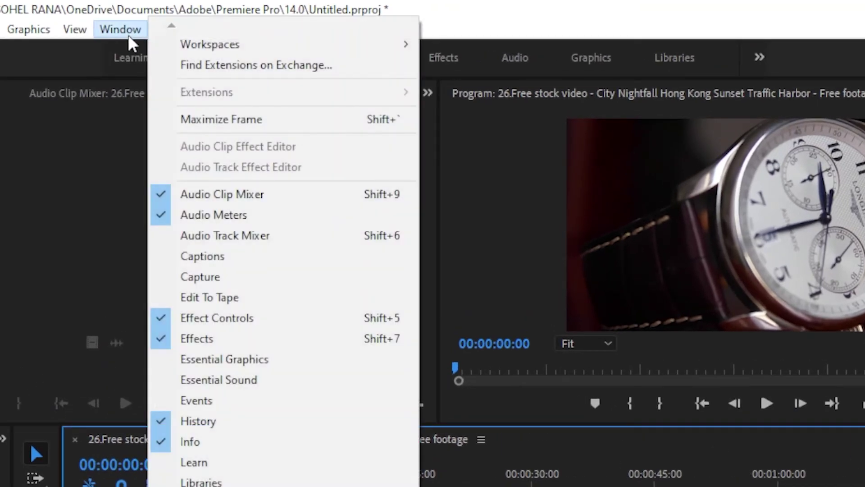
left_click(265, 386)
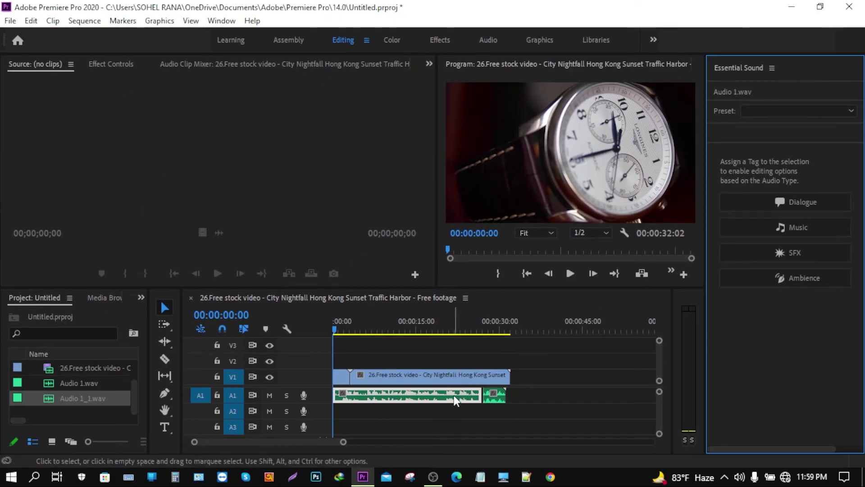
Step: Tag the first voice-over clip on A1 as Dialogue and apply the Balanced Male Voice preset
left_click(455, 430)
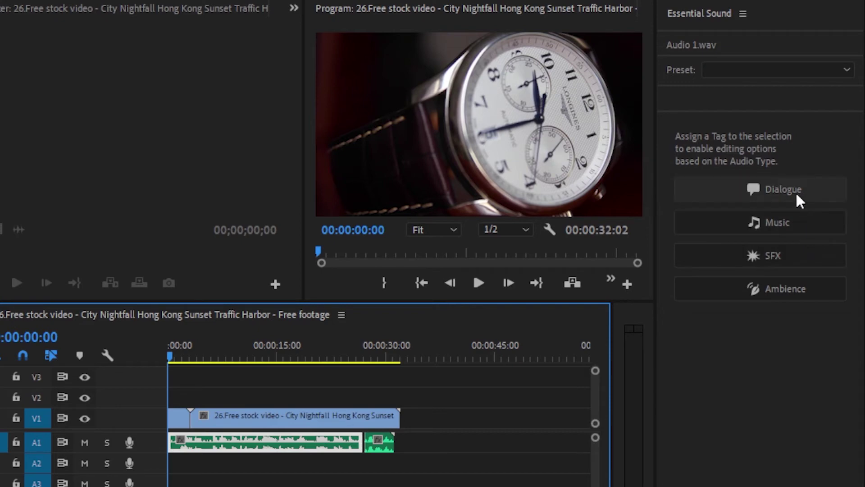
left_click(774, 191)
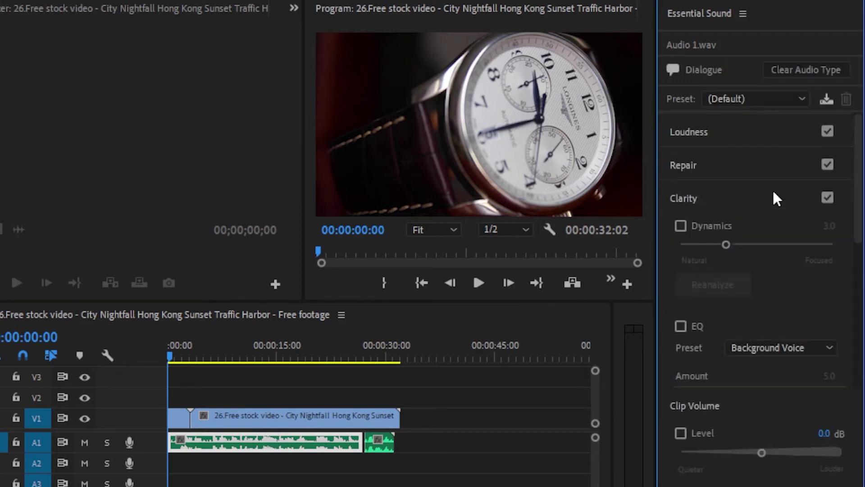
left_click(767, 102)
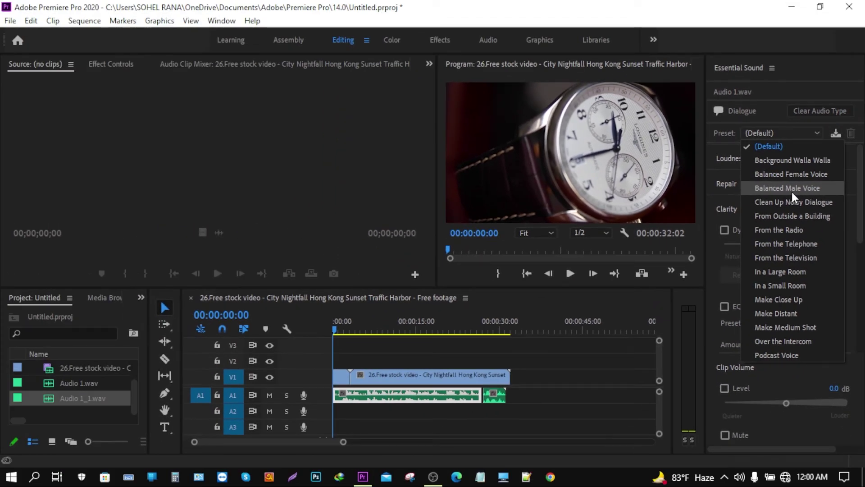
left_click(791, 192)
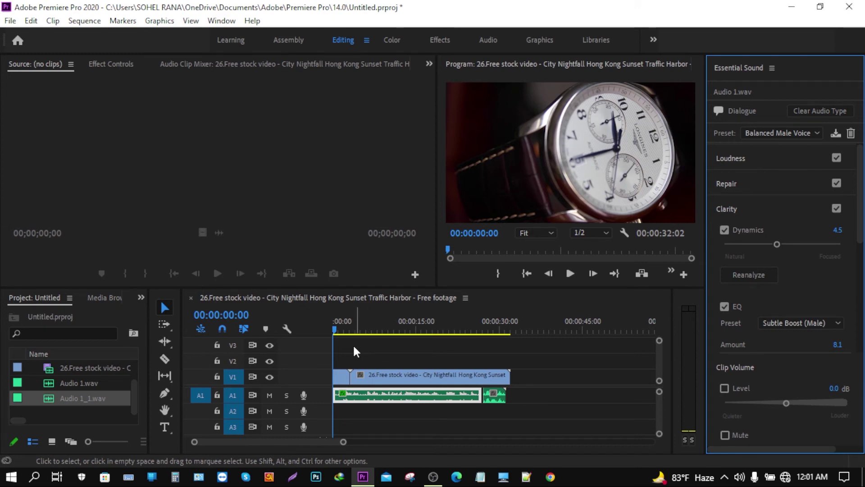
Step: Examine the effects that the voice preset applied to the first voice-over clip
left_click(341, 335)
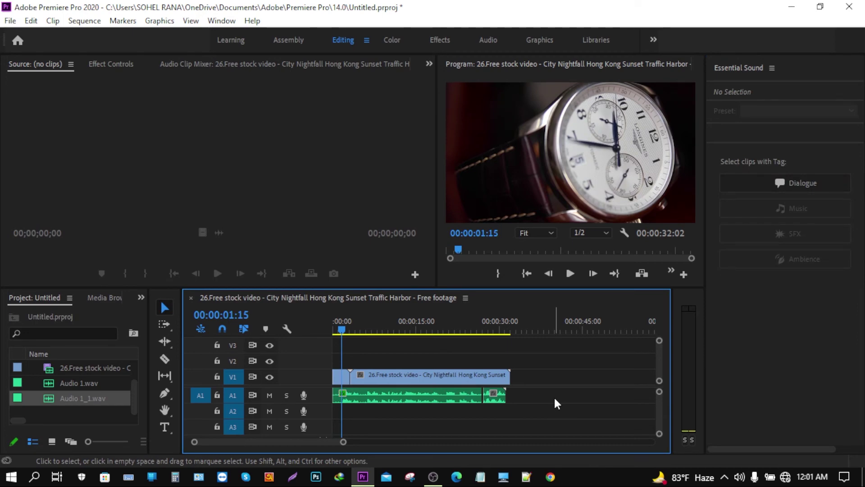
left_click(418, 396)
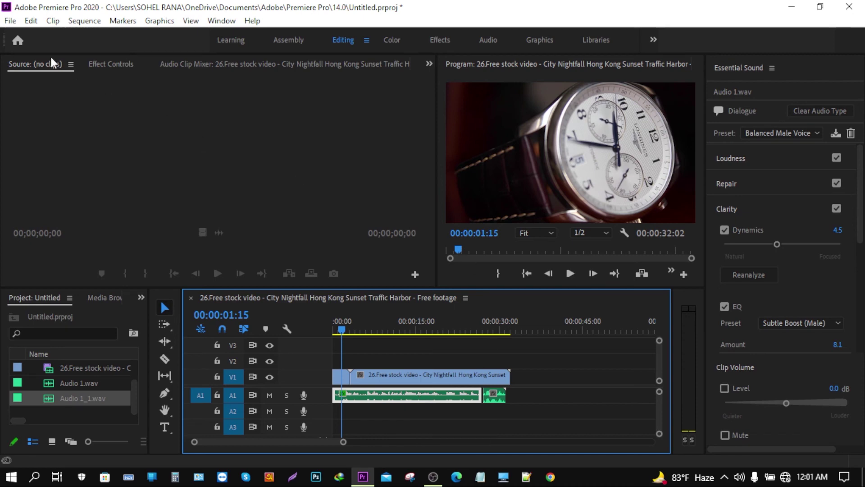
left_click(109, 63)
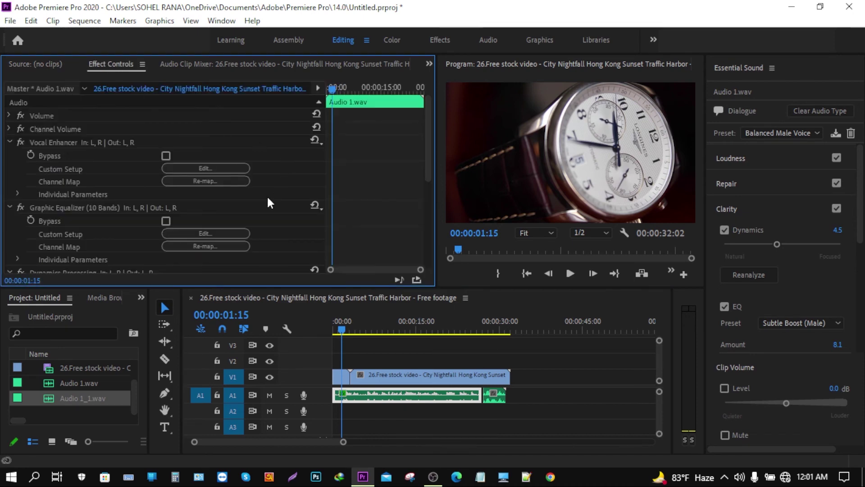
scroll(268, 198, "down", 6)
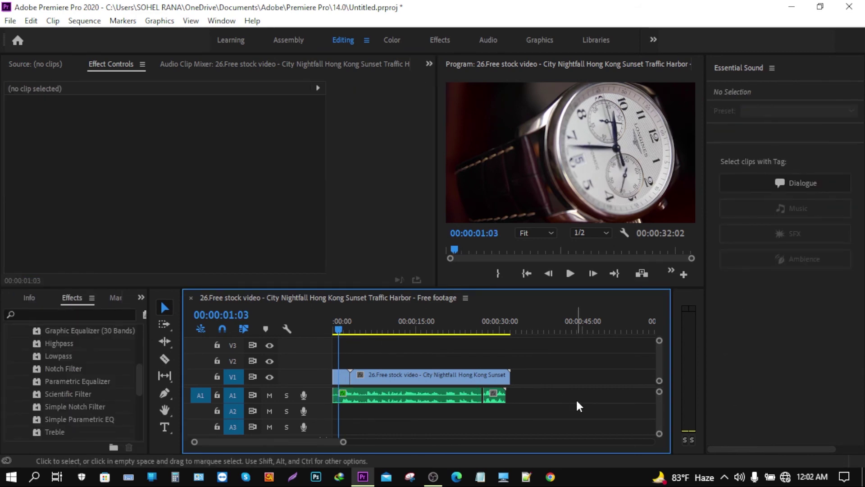
Step: Play back the voice-over from 00:00:01:03 and stop at 00:00:25:17
key("space")
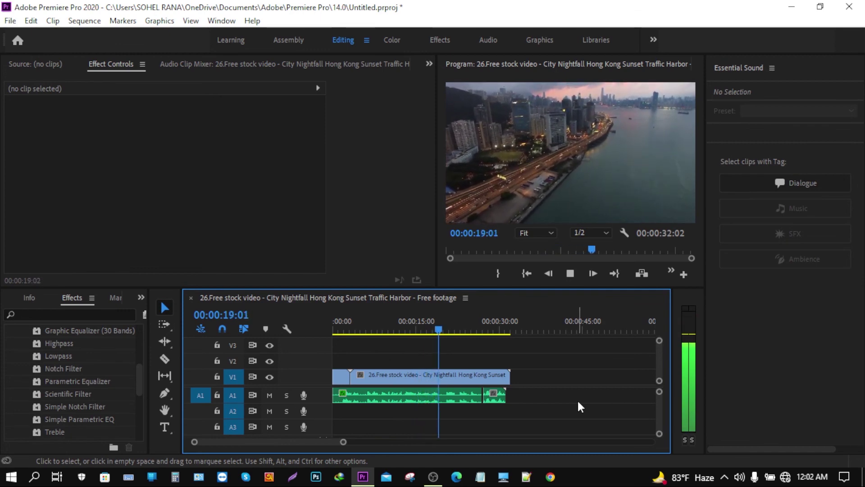
key("space")
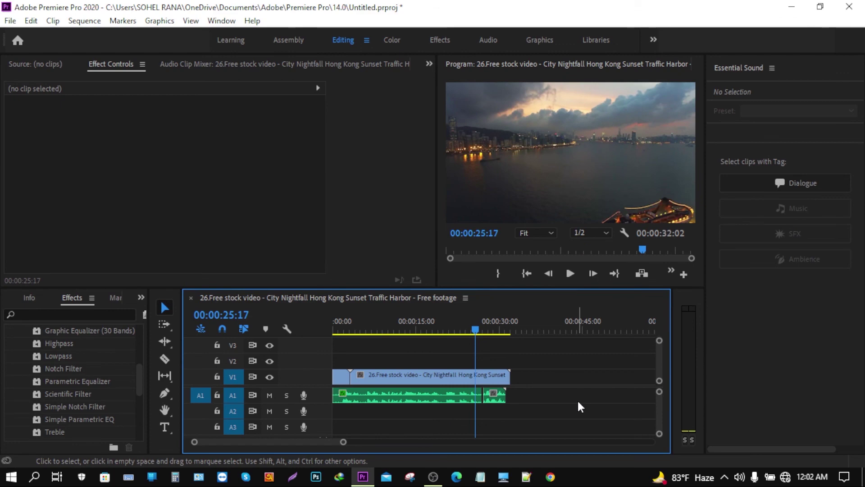